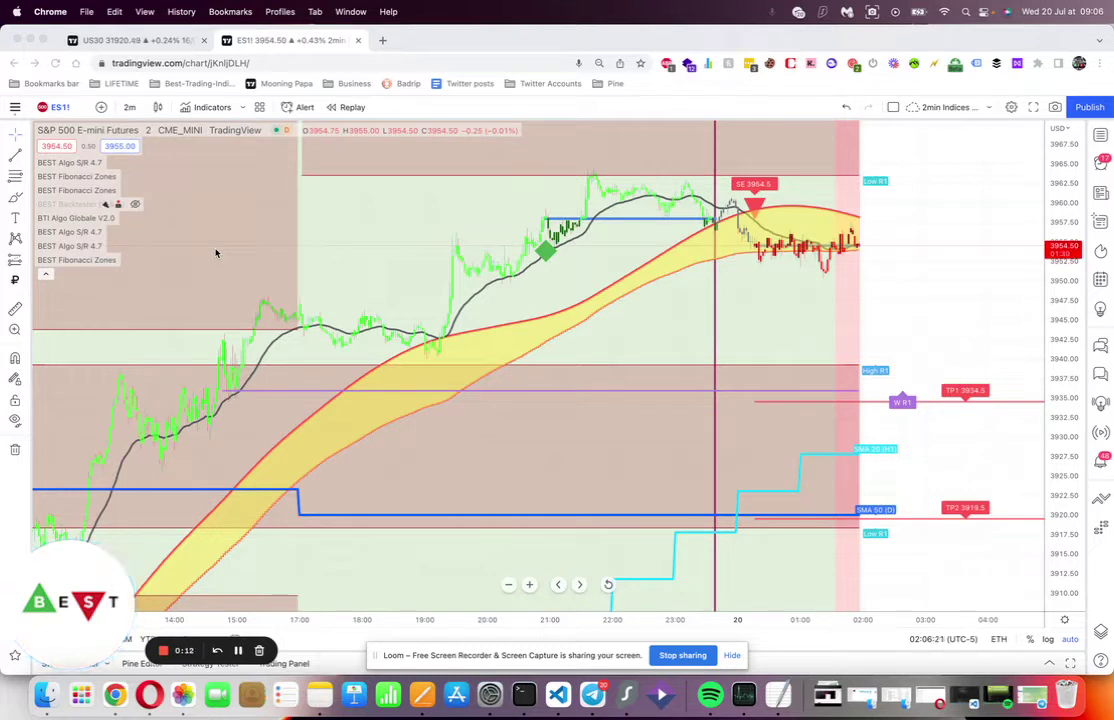
# Load best-trading-indicator.com in a new Chrome tab.
pyautogui.click(385, 41)
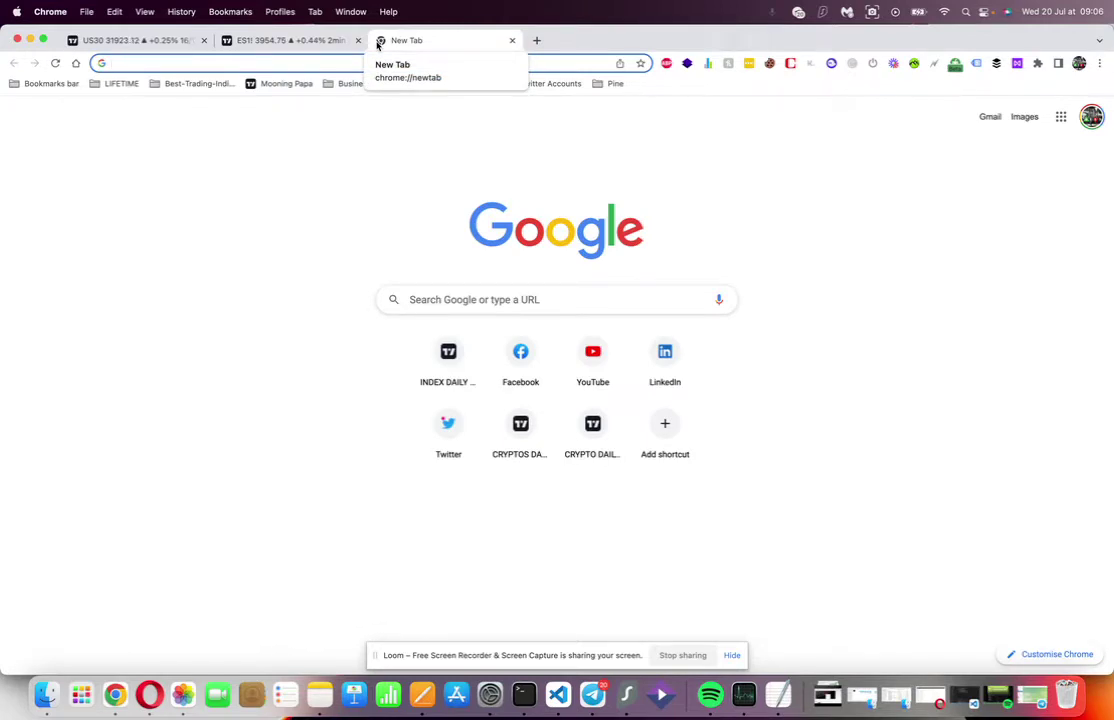
pyautogui.write('b')
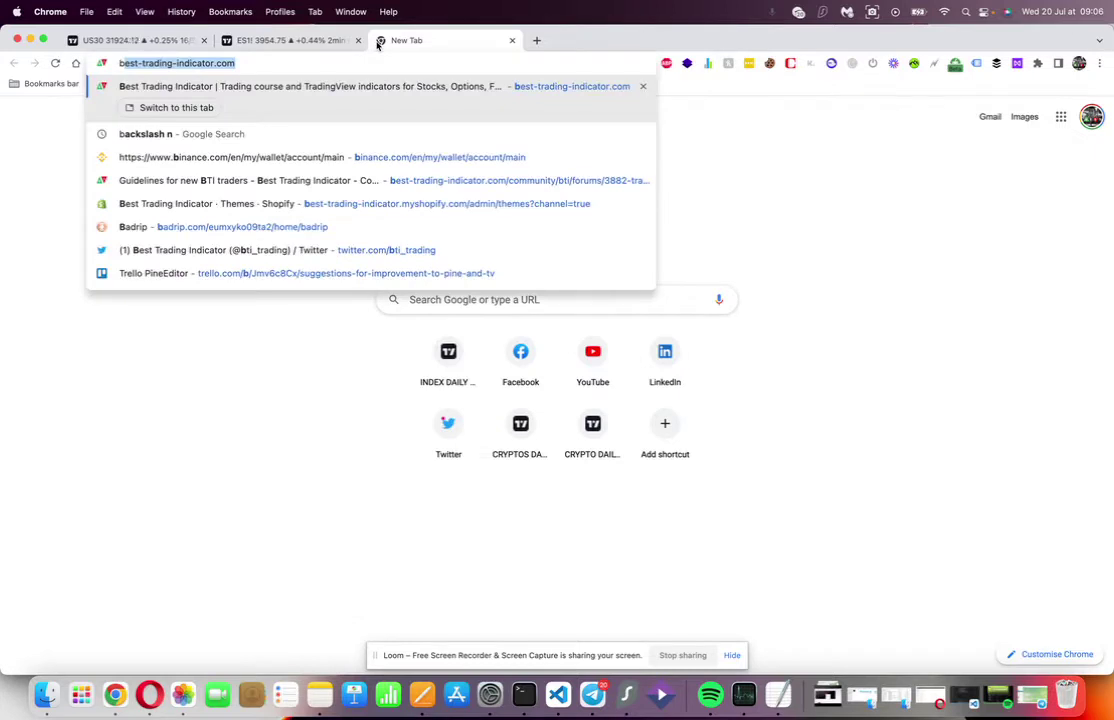
pyautogui.press('Return')
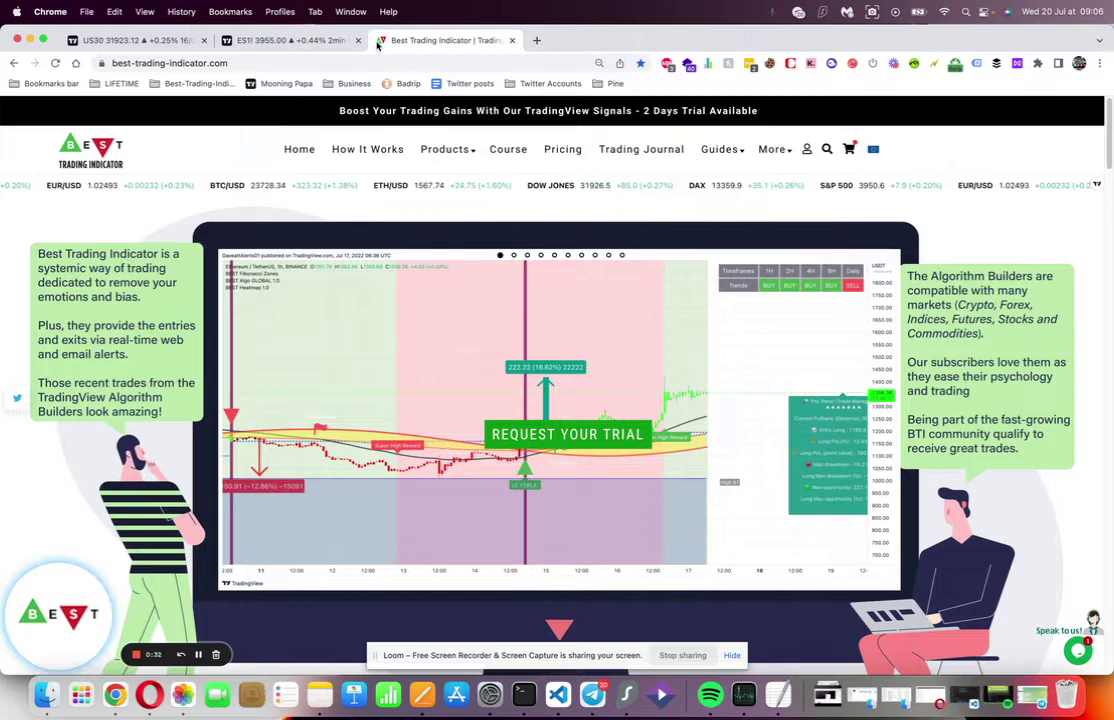
# Open Guides > Get Started and read through the 'How to get started after subscribing' forum post.
pyautogui.moveTo(716, 149)
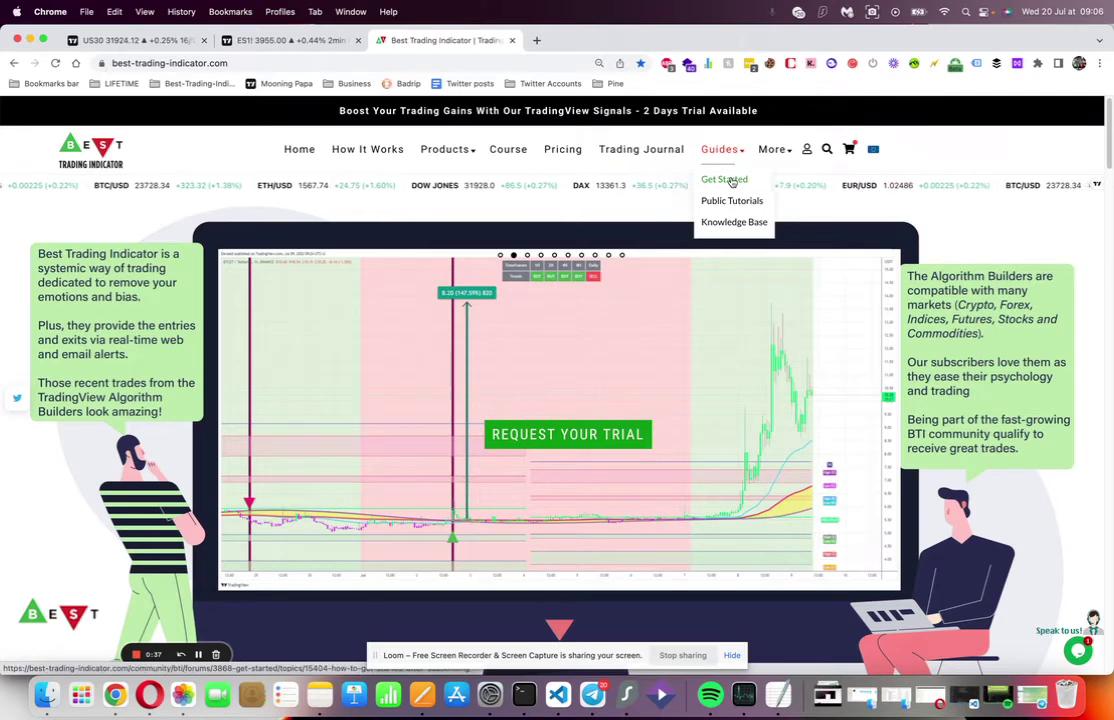
pyautogui.click(730, 180)
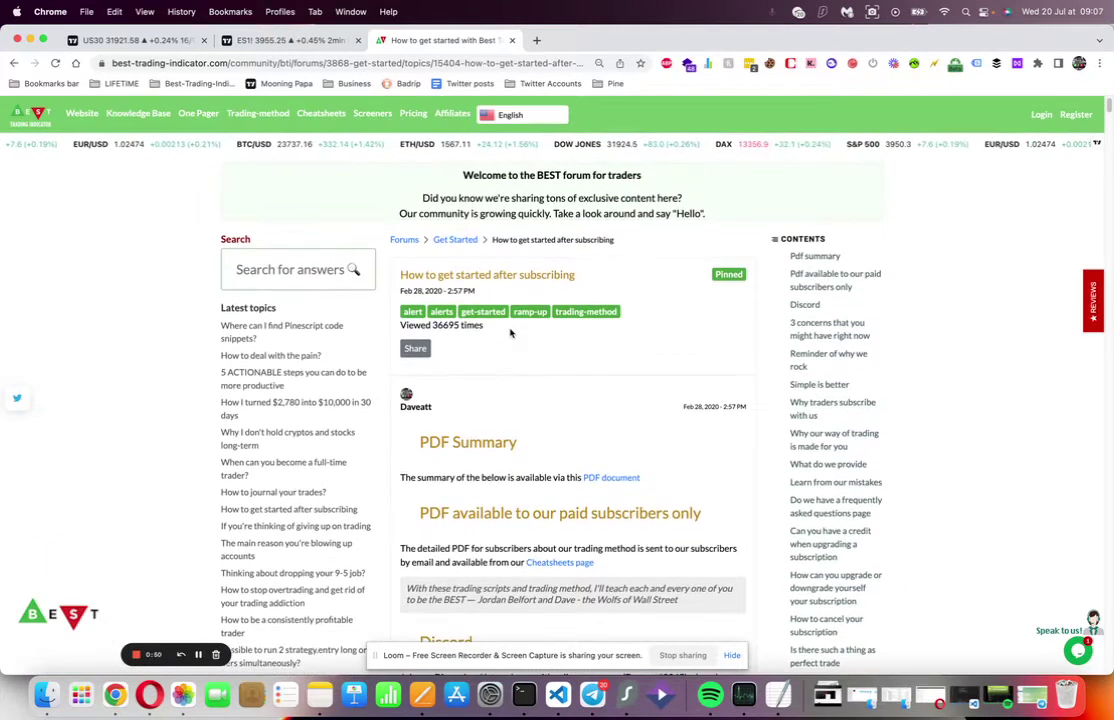
pyautogui.scroll(-4, 510, 333)
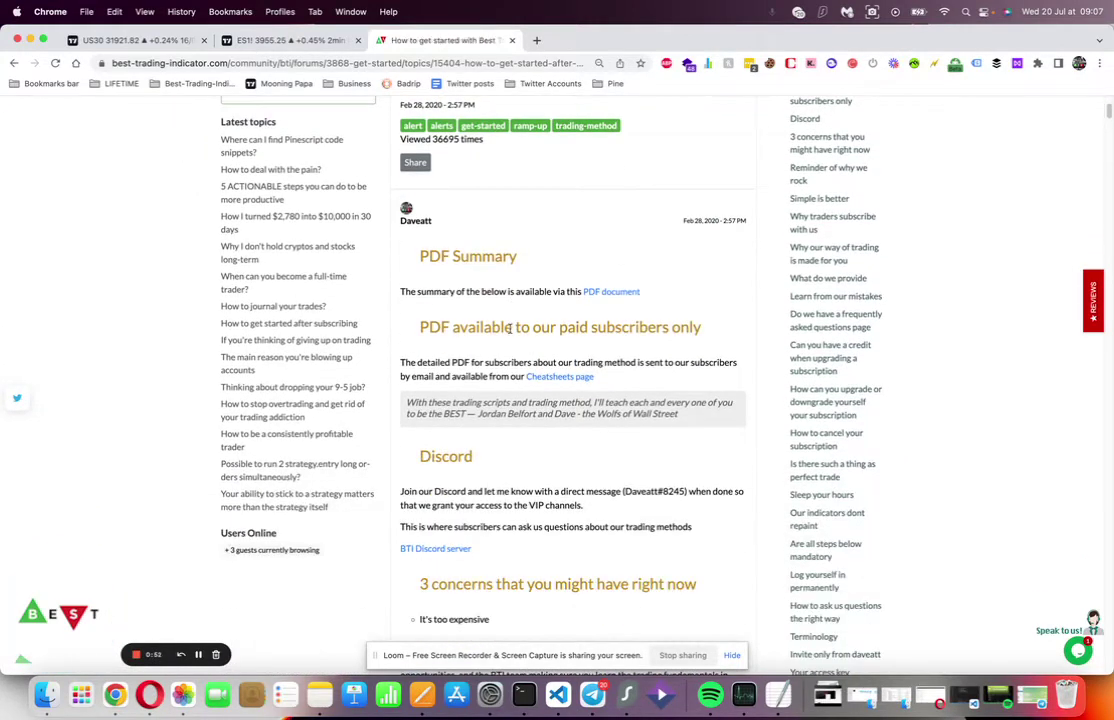
pyautogui.scroll(-20, 510, 328)
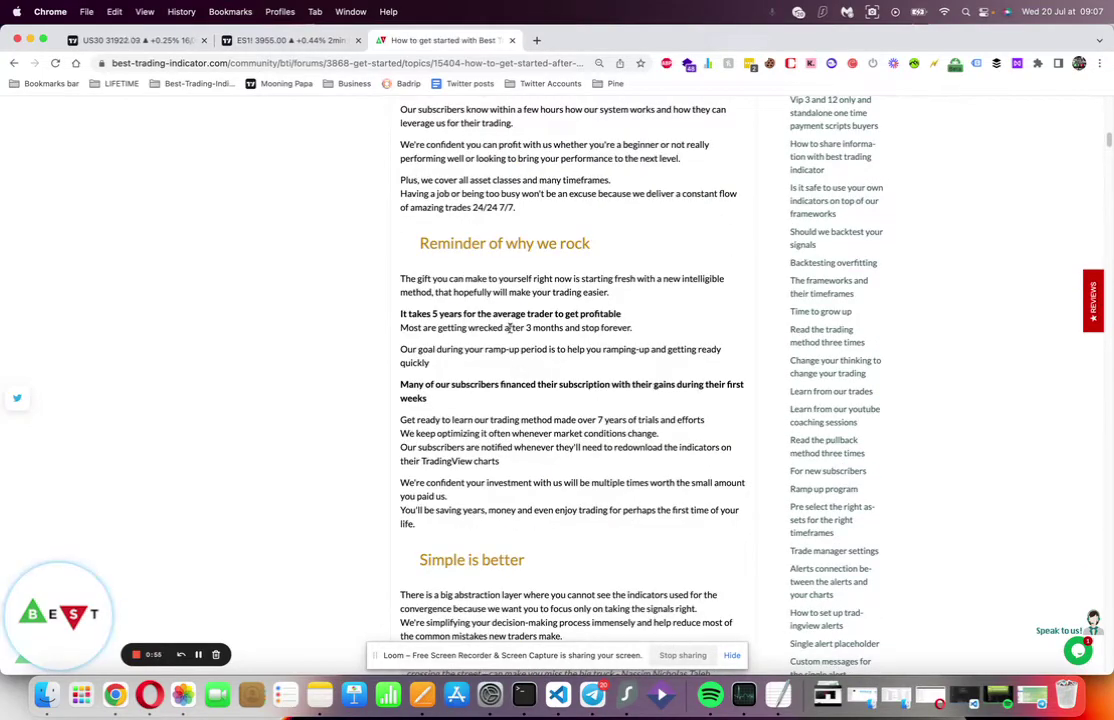
pyautogui.scroll(5, 509, 328)
pyautogui.scroll(-12, 509, 328)
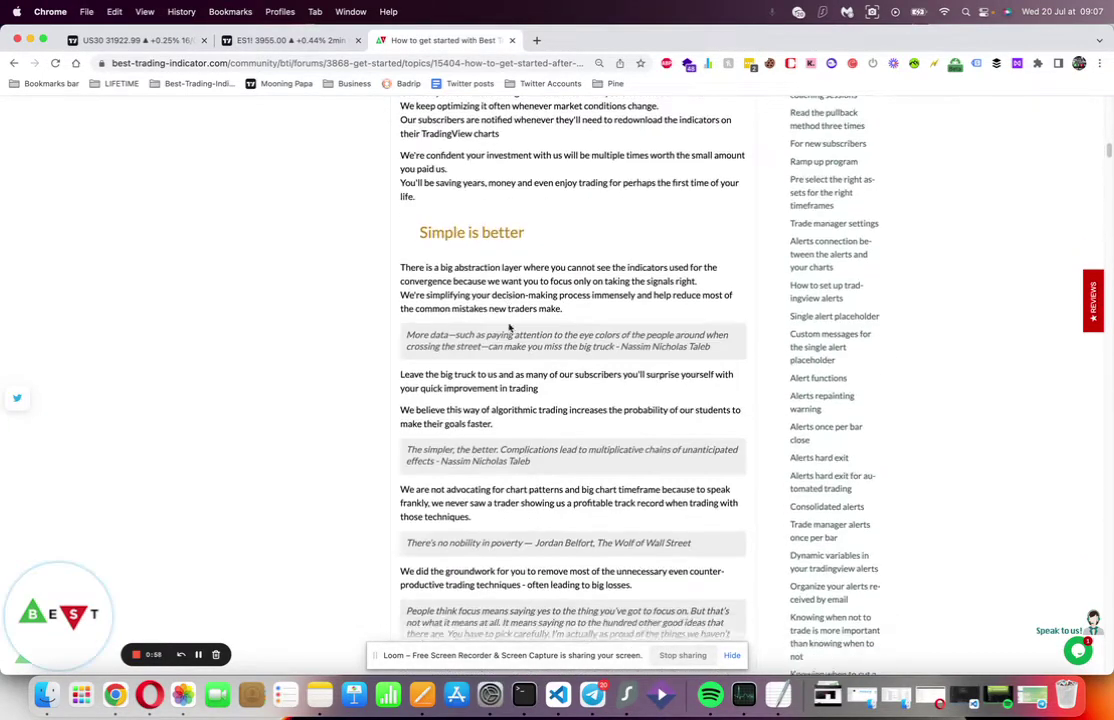
pyautogui.scroll(-20, 510, 328)
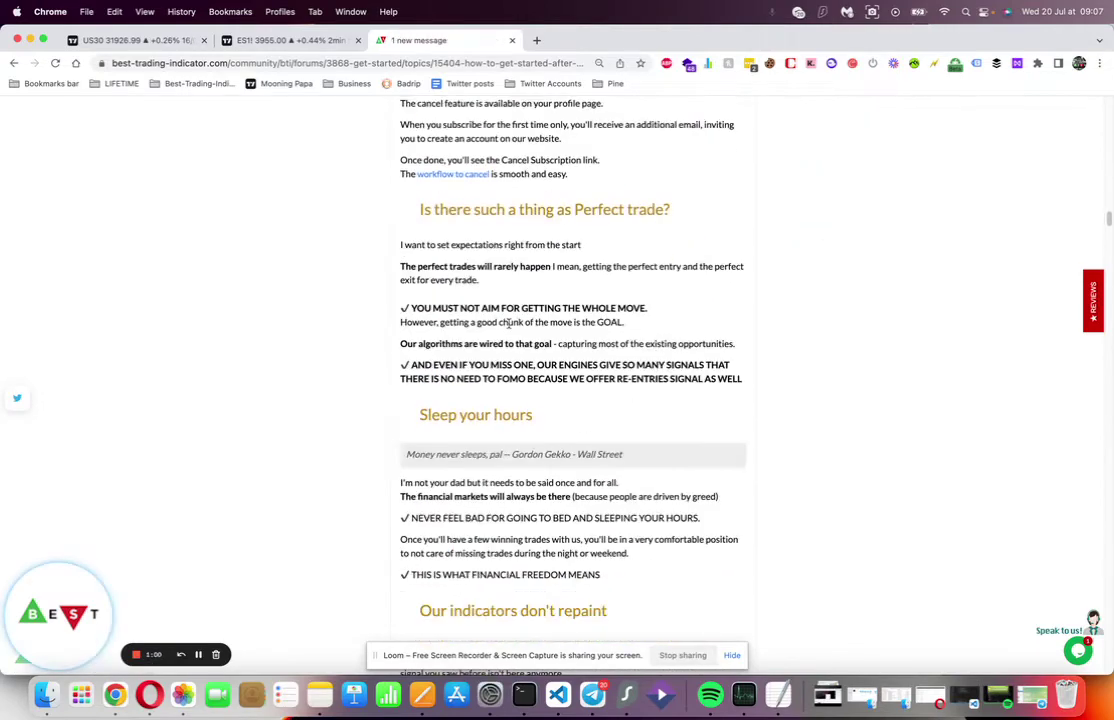
pyautogui.scroll(-10, 509, 323)
pyautogui.scroll(-12, 509, 328)
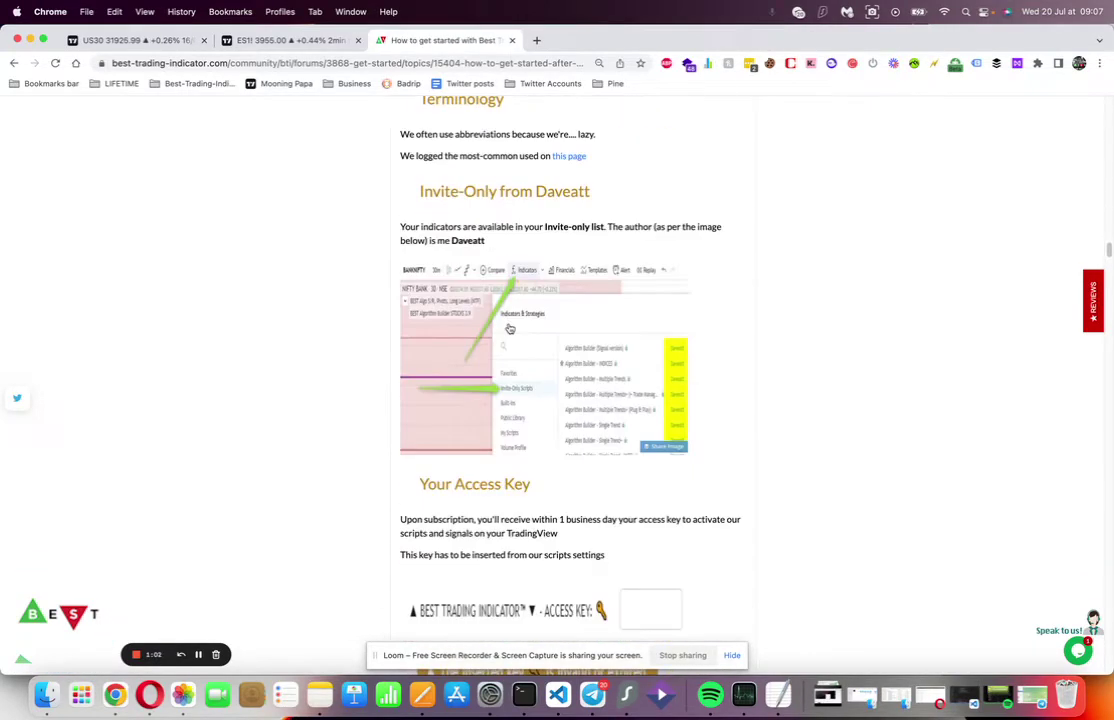
pyautogui.scroll(-8, 510, 328)
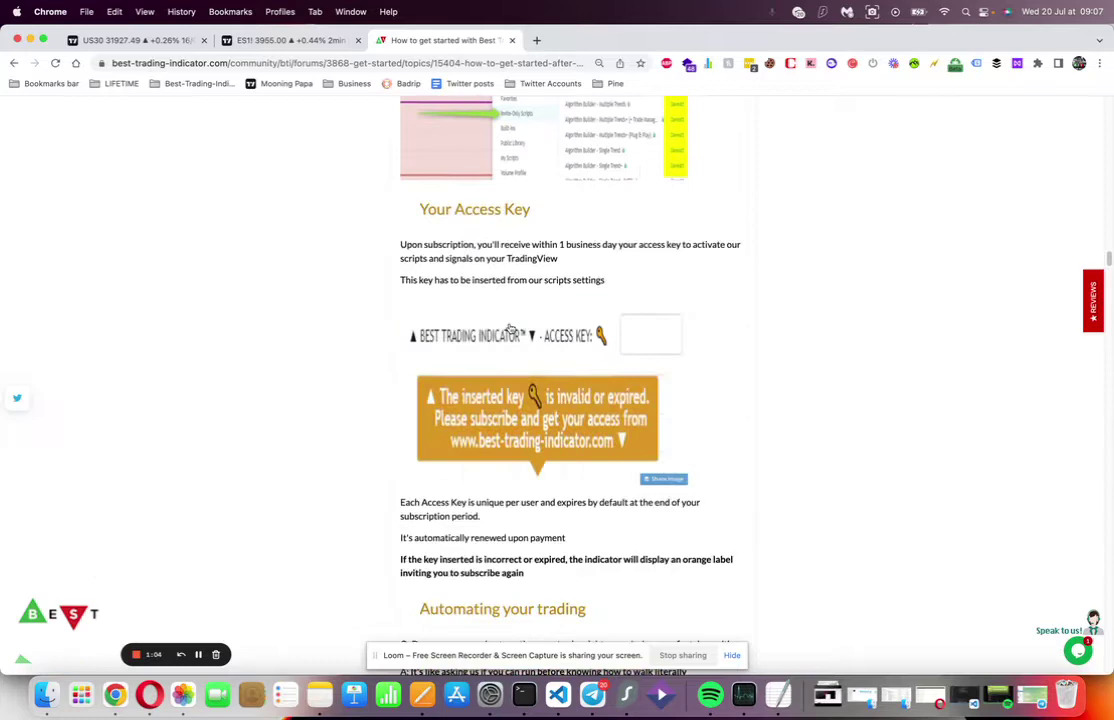
pyautogui.scroll(1, 510, 328)
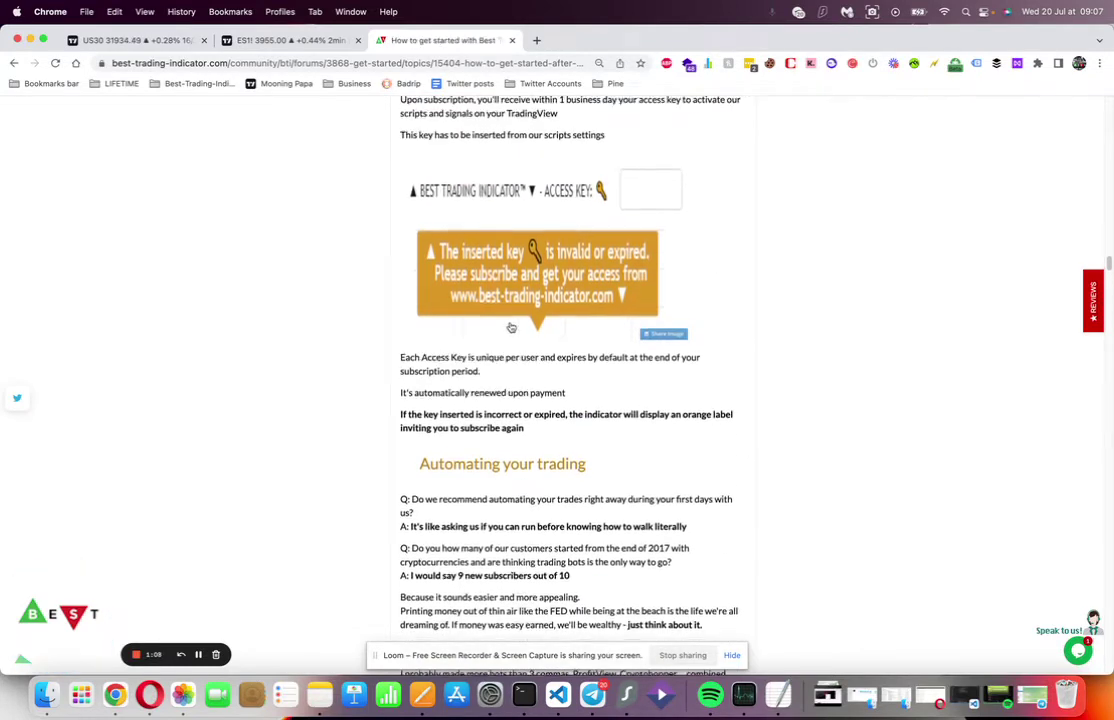
pyautogui.scroll(-7, 510, 328)
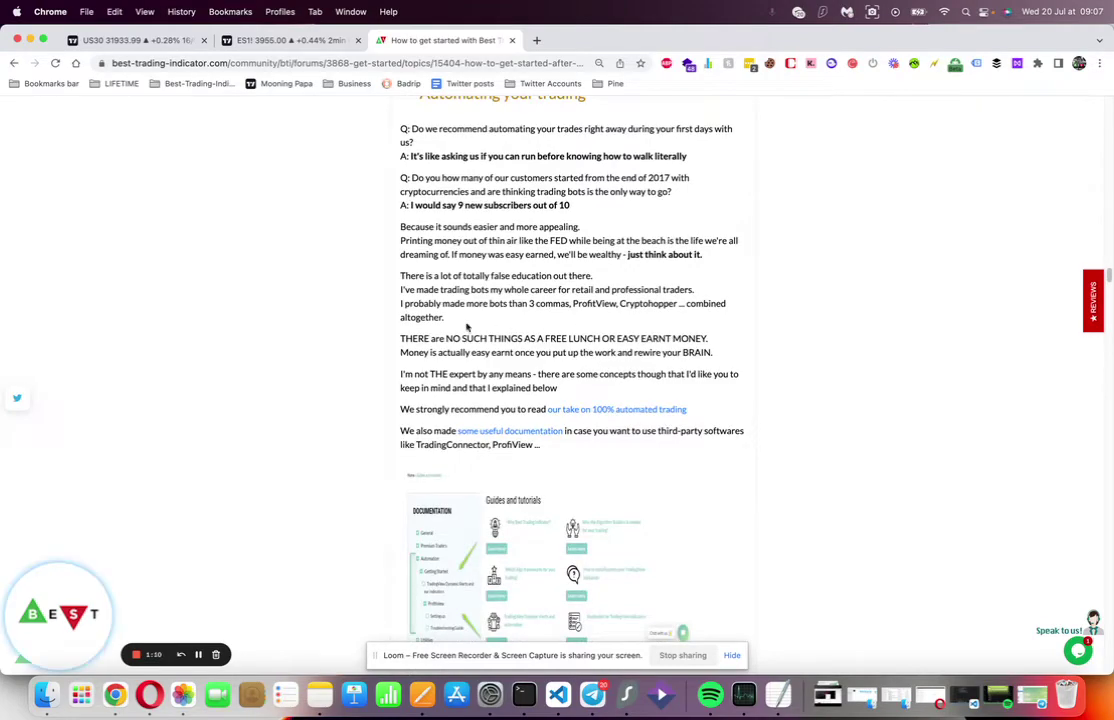
pyautogui.scroll(-15, 393, 363)
pyautogui.scroll(-20, 395, 362)
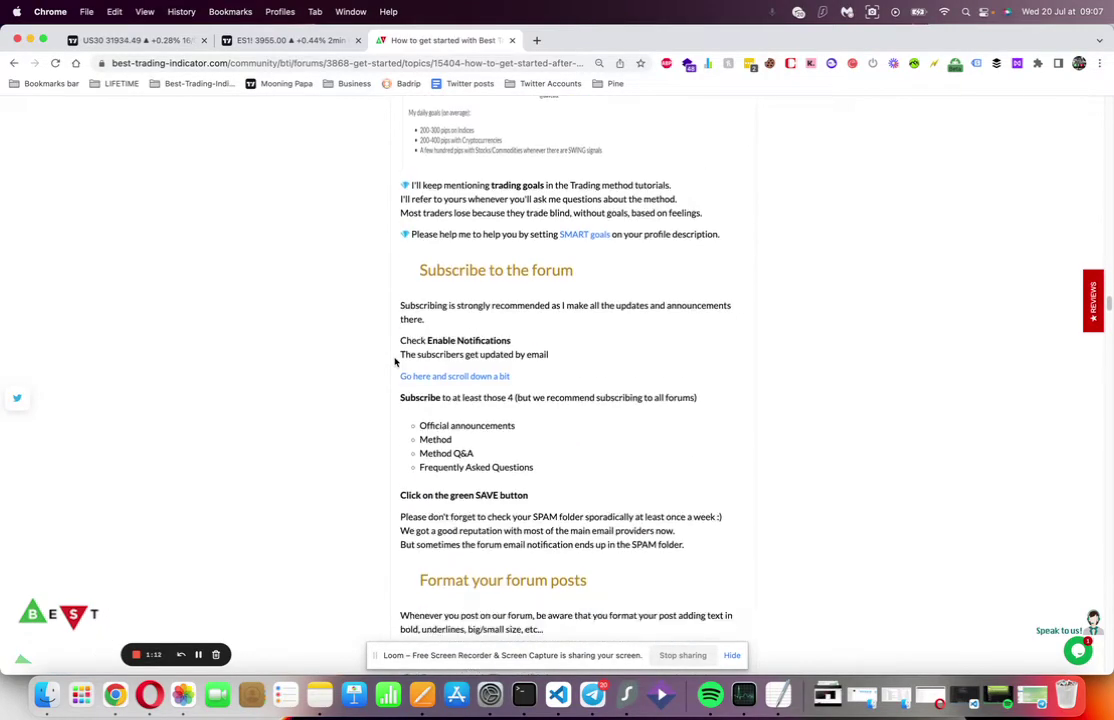
pyautogui.scroll(-20, 395, 362)
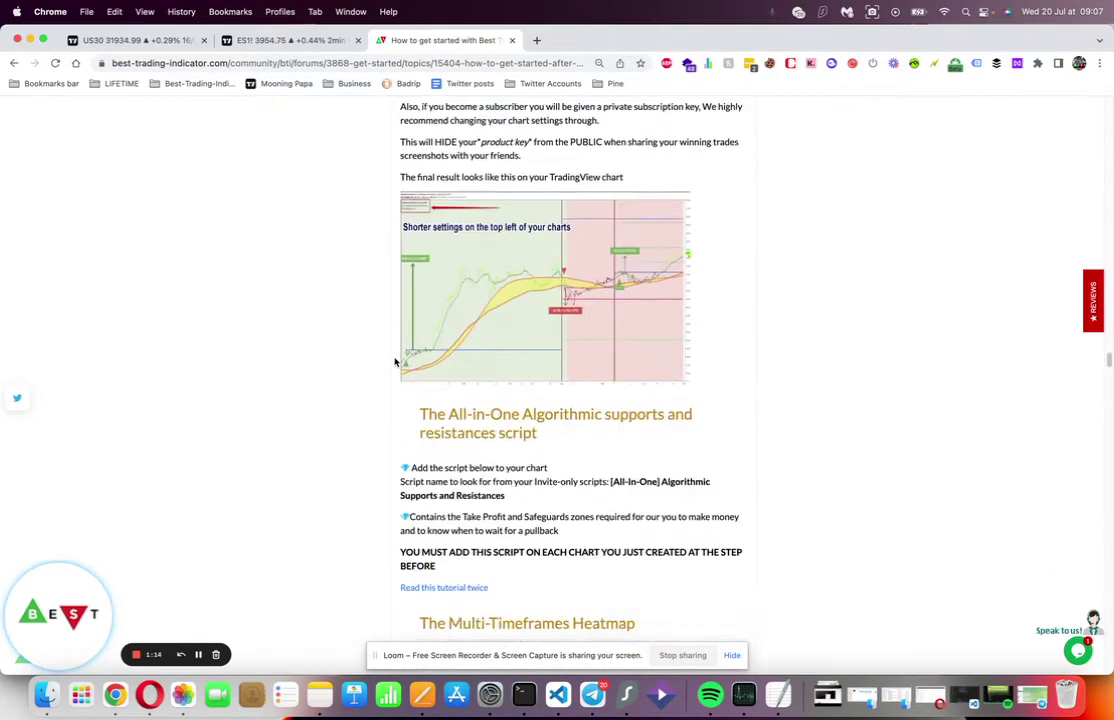
pyautogui.scroll(-20, 395, 362)
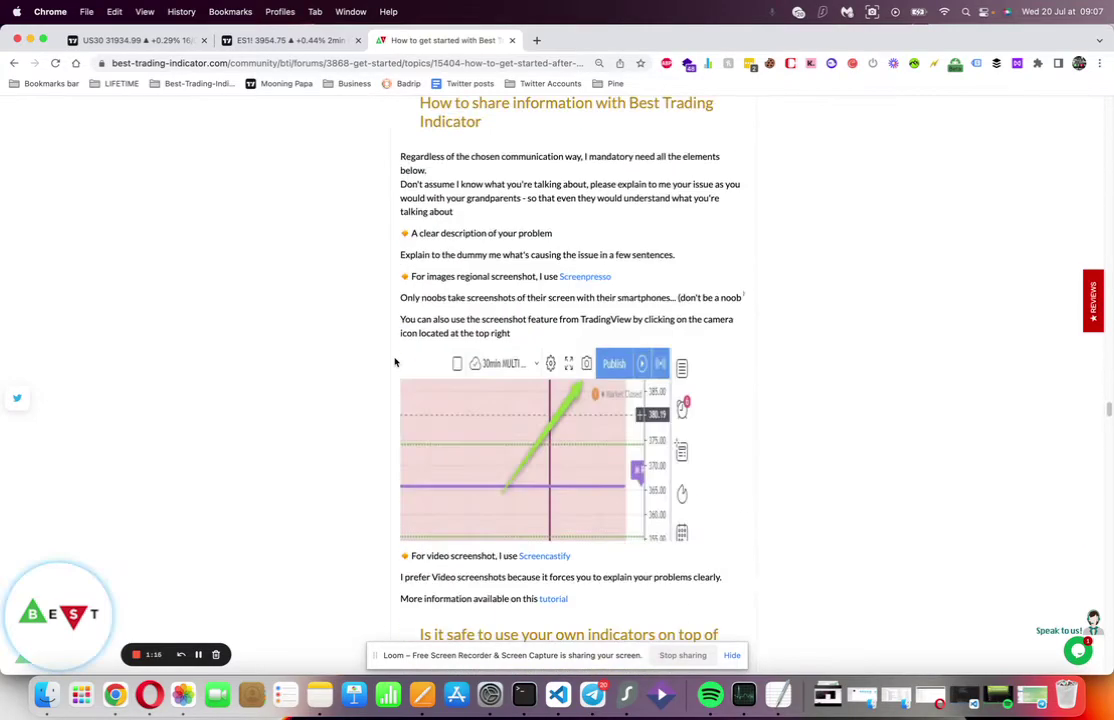
pyautogui.scroll(-10, 395, 360)
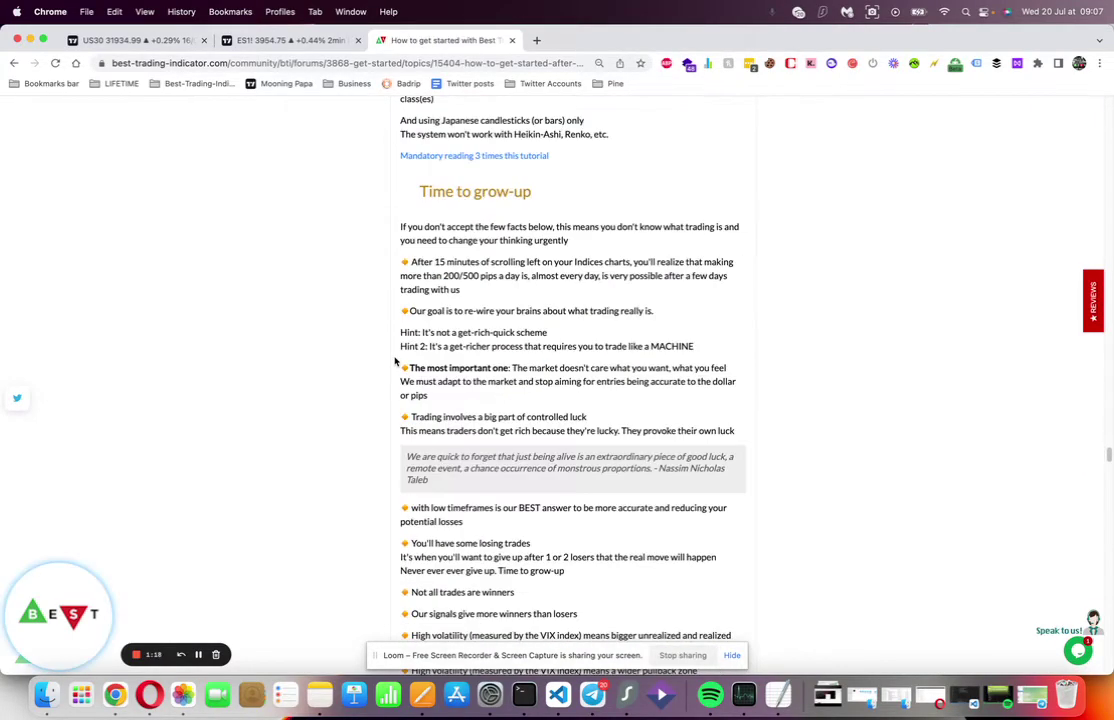
pyautogui.scroll(-5, 395, 357)
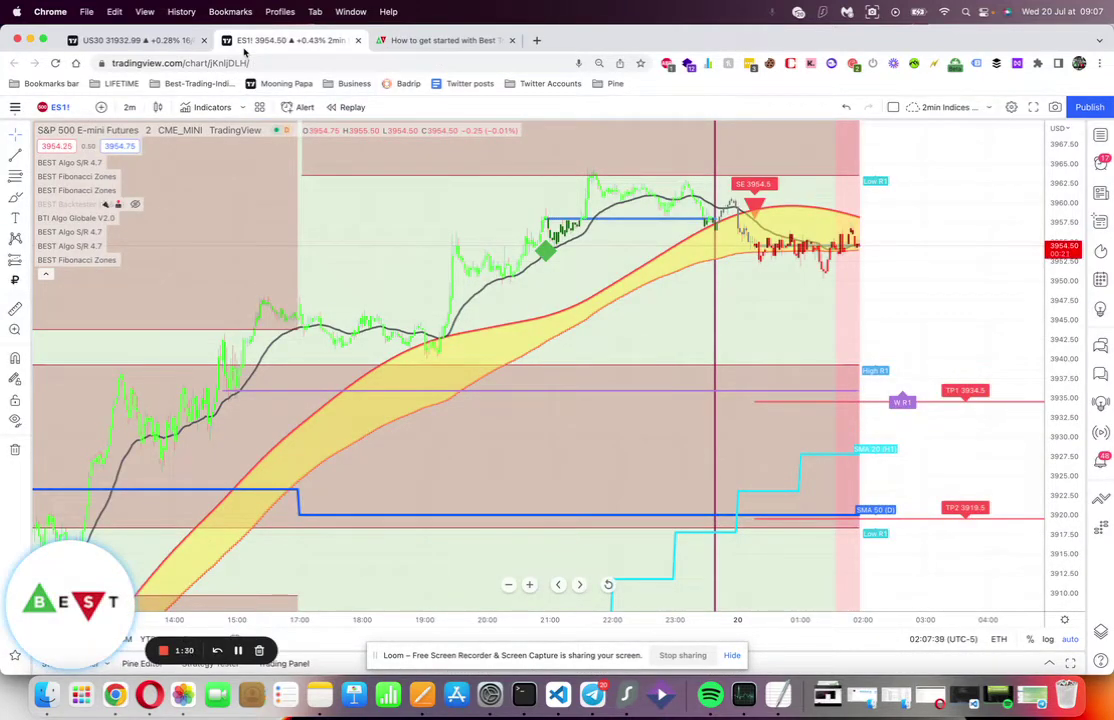
# Jump to the guide's 'Your Access Key' section.
pyautogui.click(434, 42)
pyautogui.scroll(10, 920, 348)
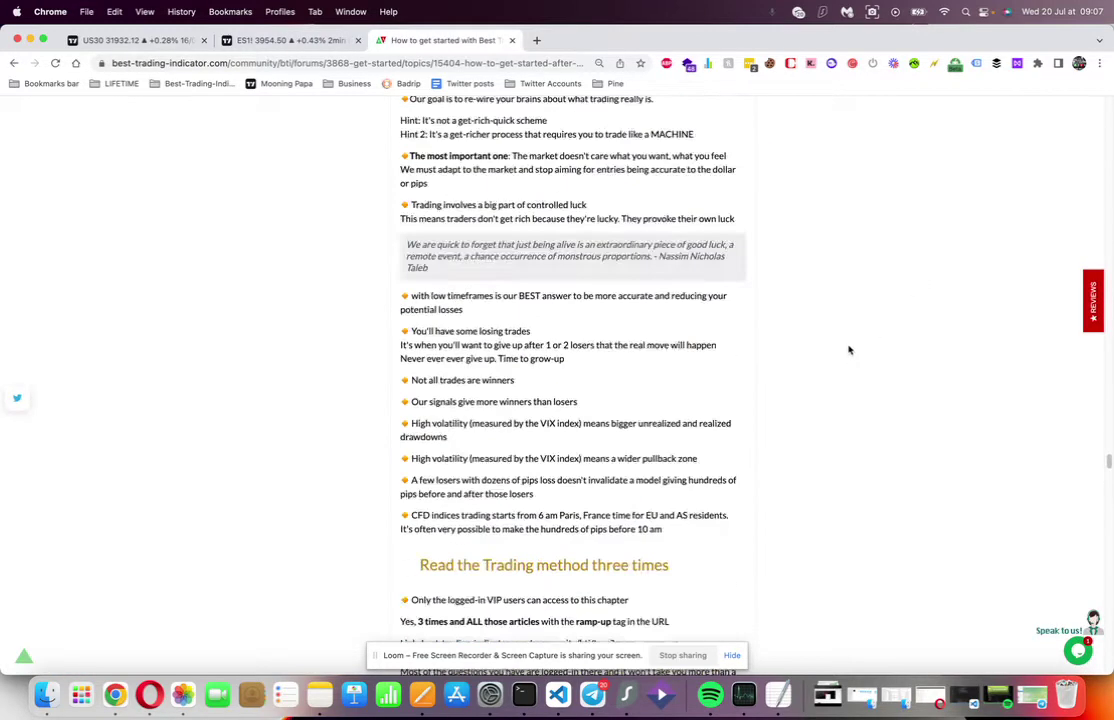
pyautogui.scroll(5, 851, 352)
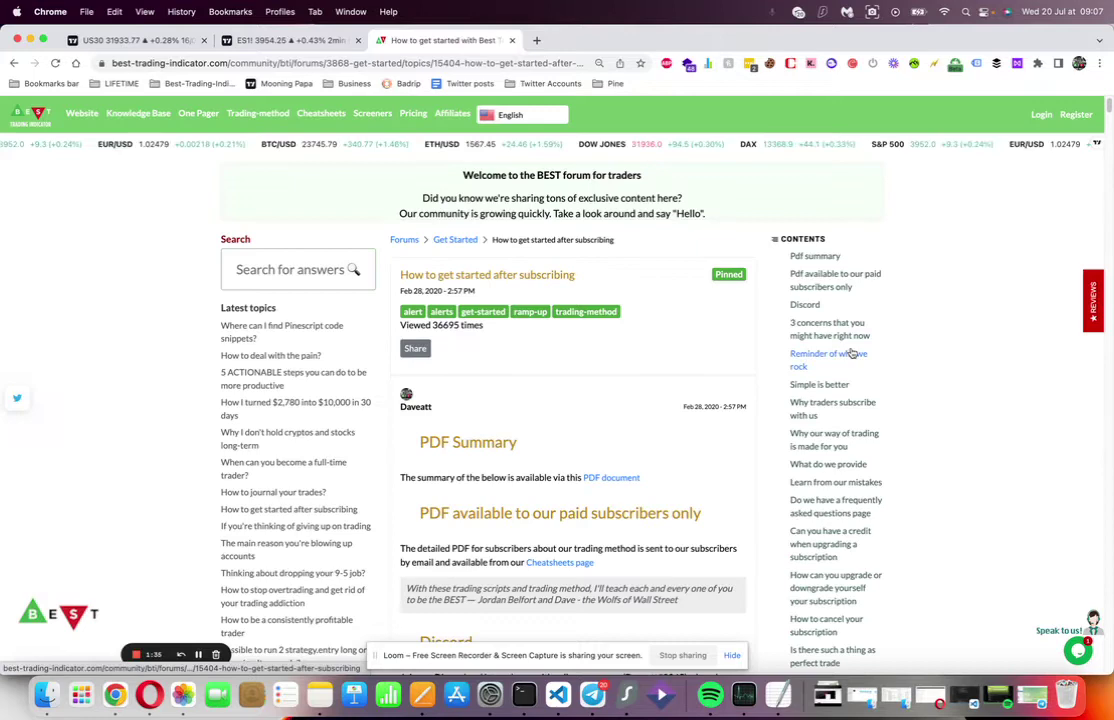
pyautogui.scroll(-5, 680, 418)
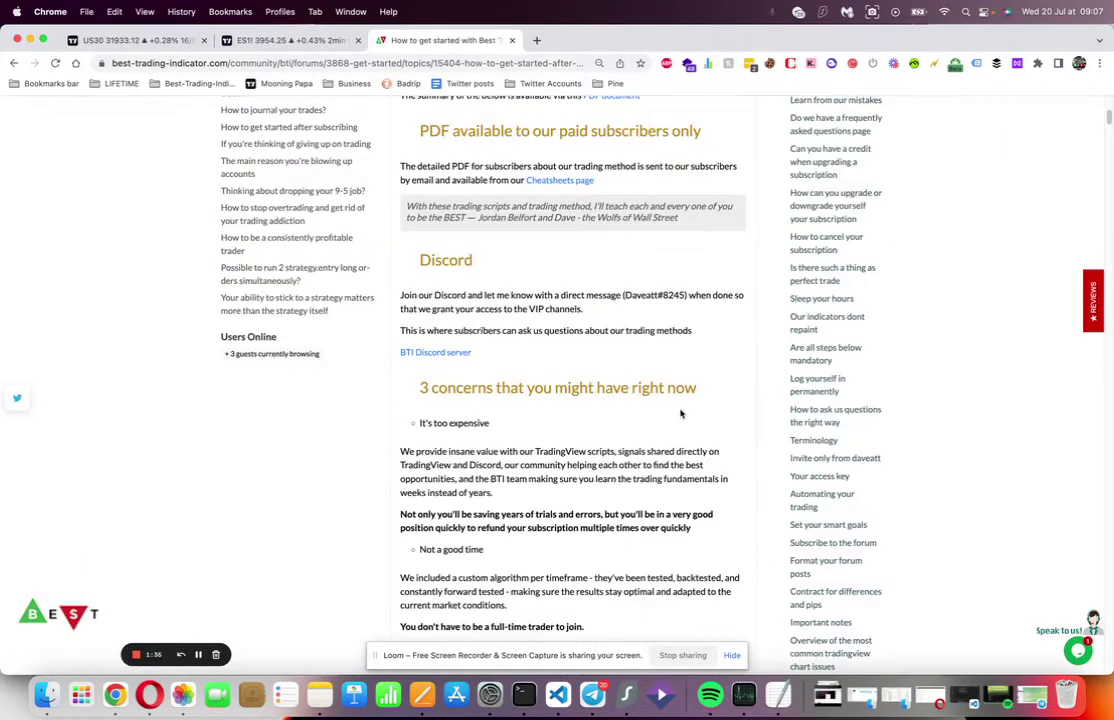
pyautogui.click(794, 478)
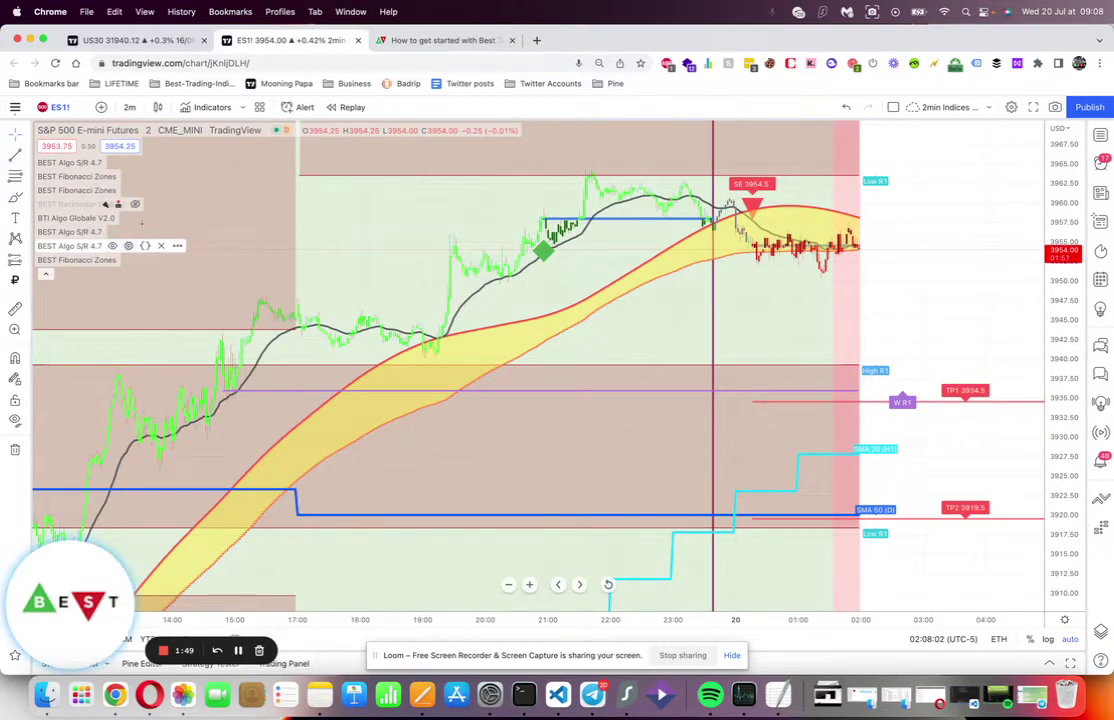
# Browse the invite-only scripts in the Indicators list, then close it.
pyautogui.click(210, 108)
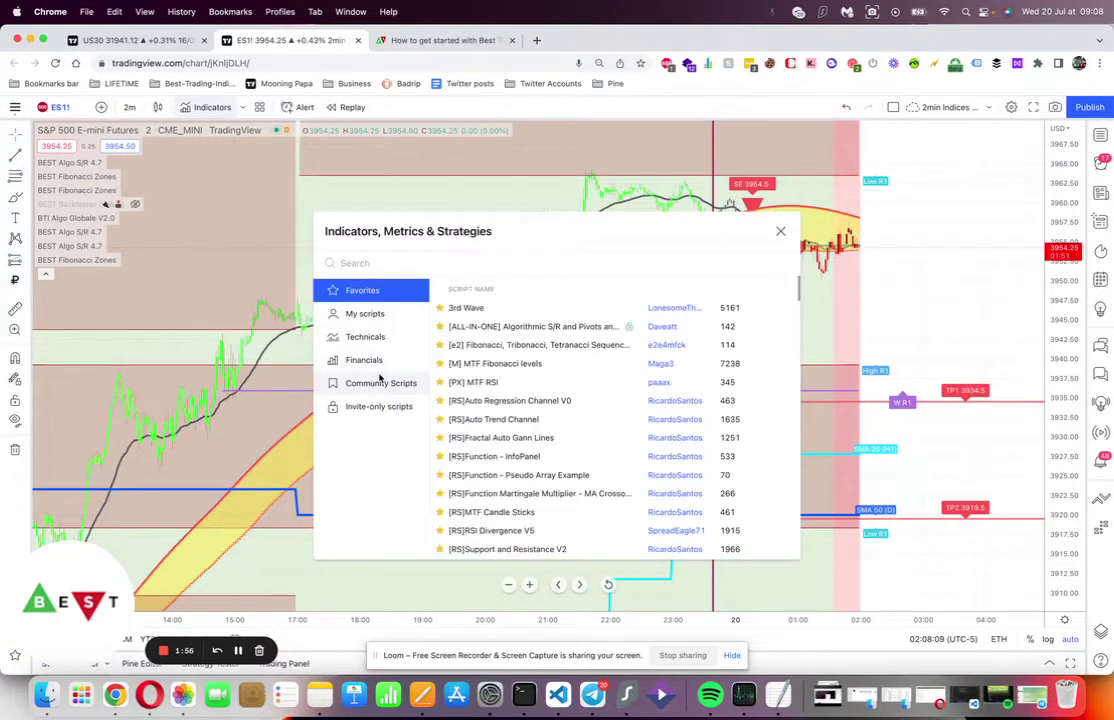
pyautogui.click(382, 406)
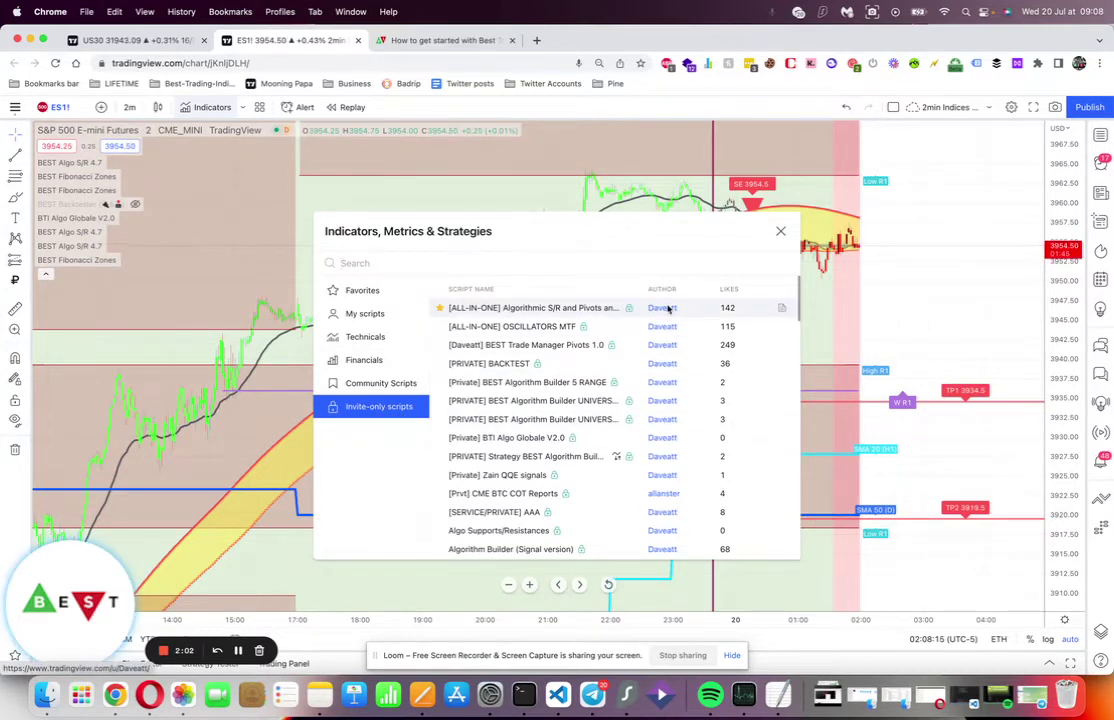
pyautogui.click(177, 333)
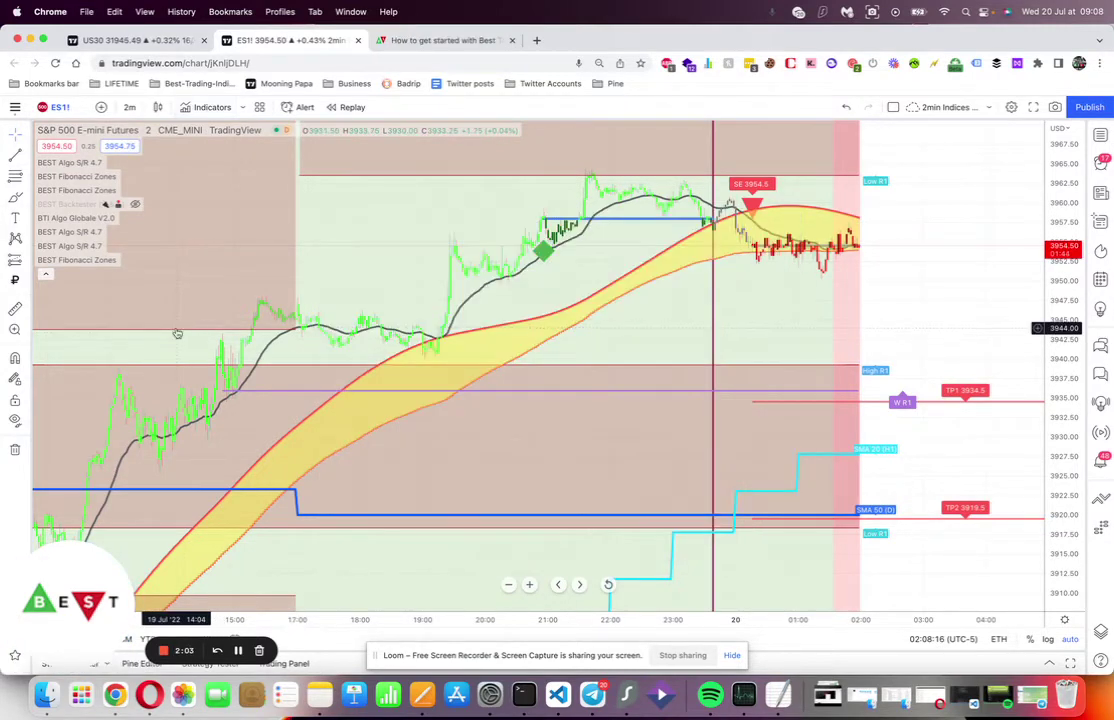
# Check that BTI Algo Globale V2.0's ACCESS KEY field is filled in.
pyautogui.click(141, 218)
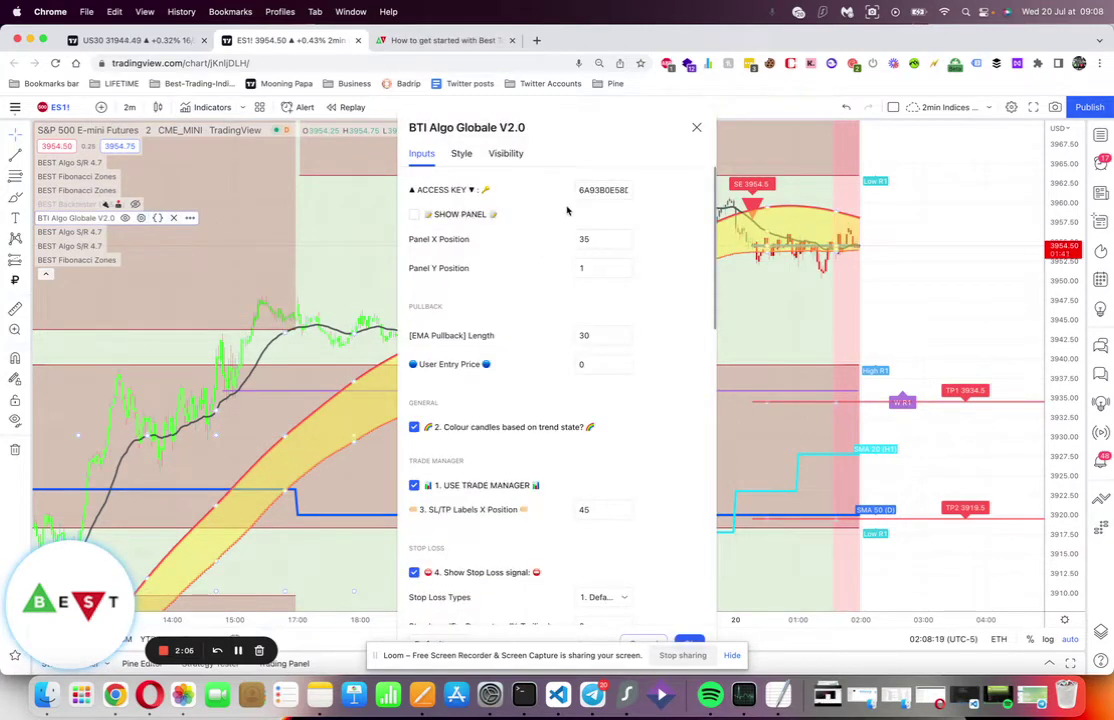
pyautogui.press('Tab')
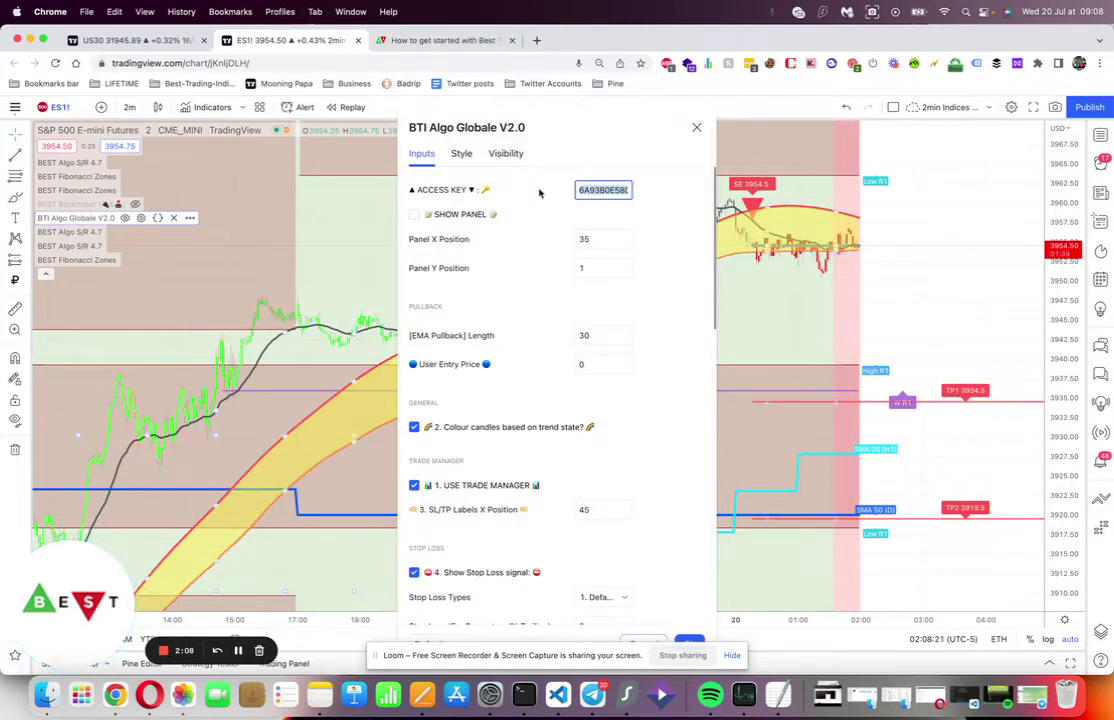
pyautogui.click(528, 204)
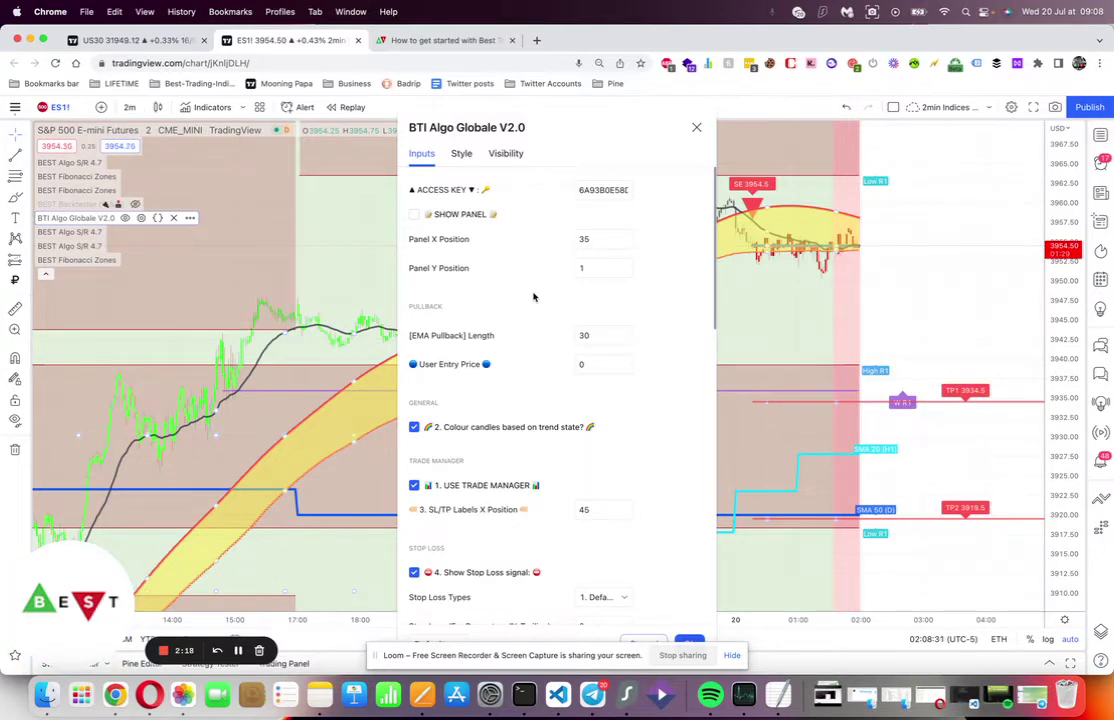
# Uncheck Show Take Profit signals in BTI Algo Globale V2.0 inputs and close the dialog.
pyautogui.scroll(-10, 533, 297)
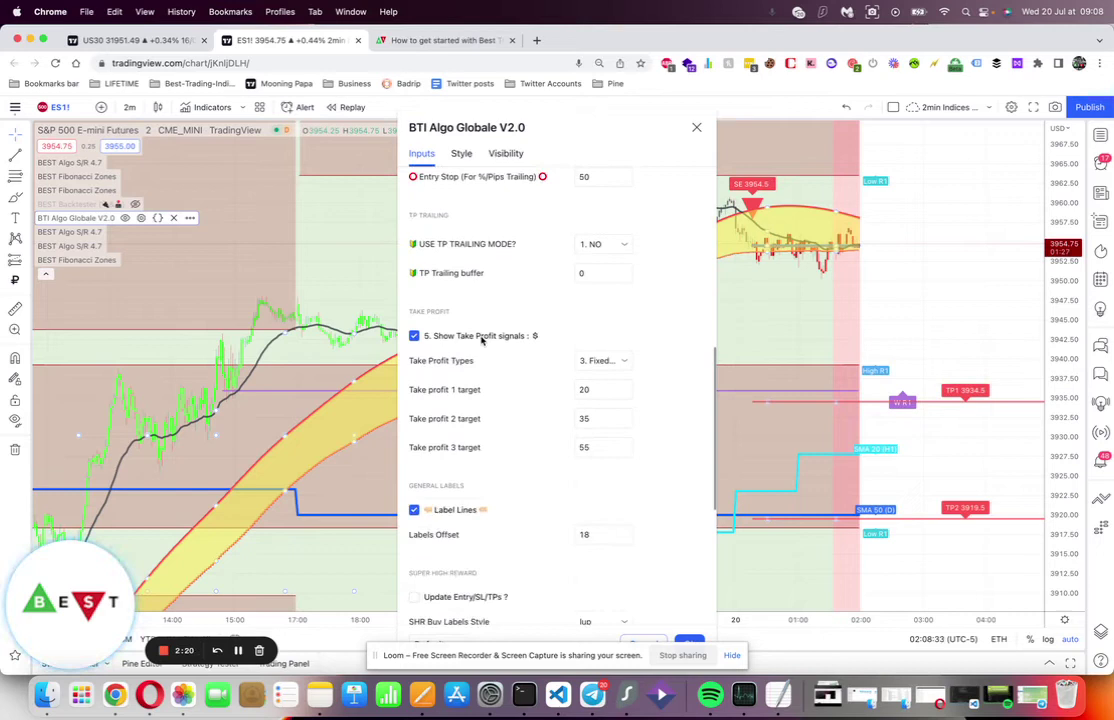
pyautogui.click(481, 340)
pyautogui.scroll(1, 482, 339)
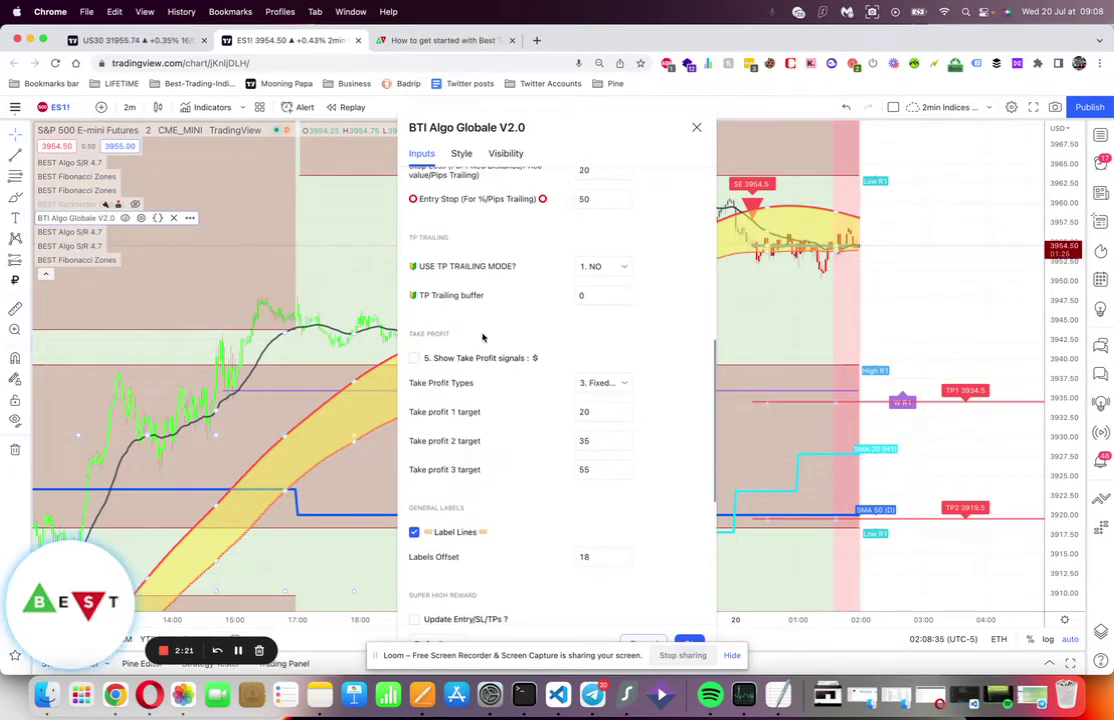
pyautogui.scroll(6, 483, 337)
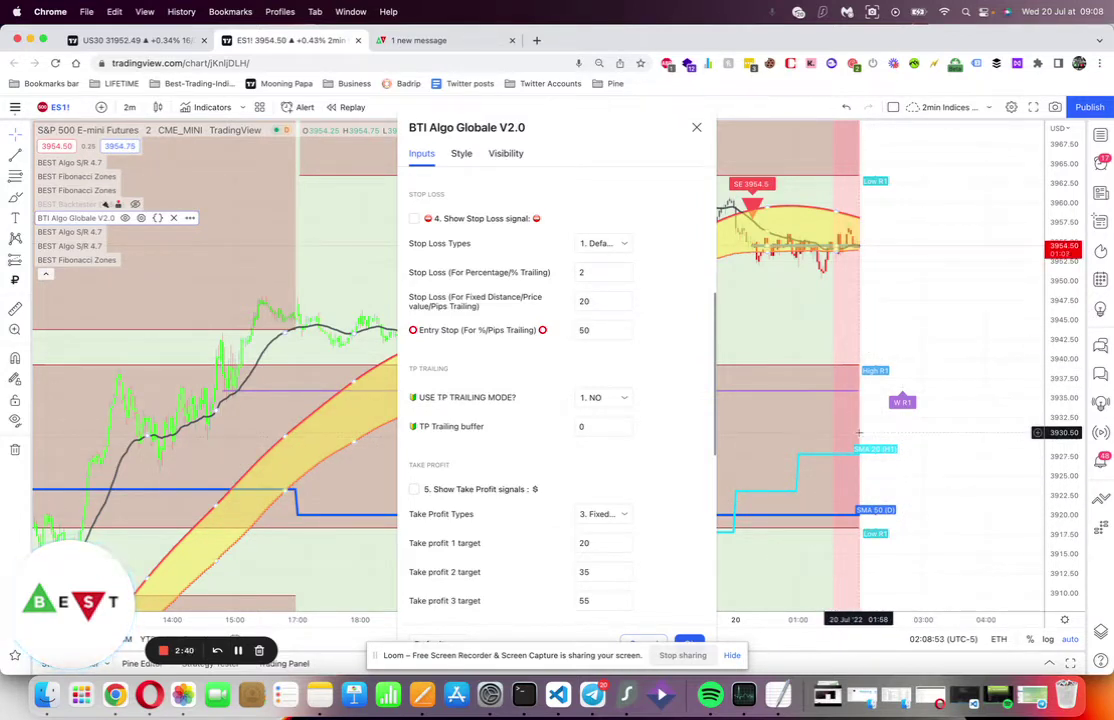
pyautogui.press('Escape')
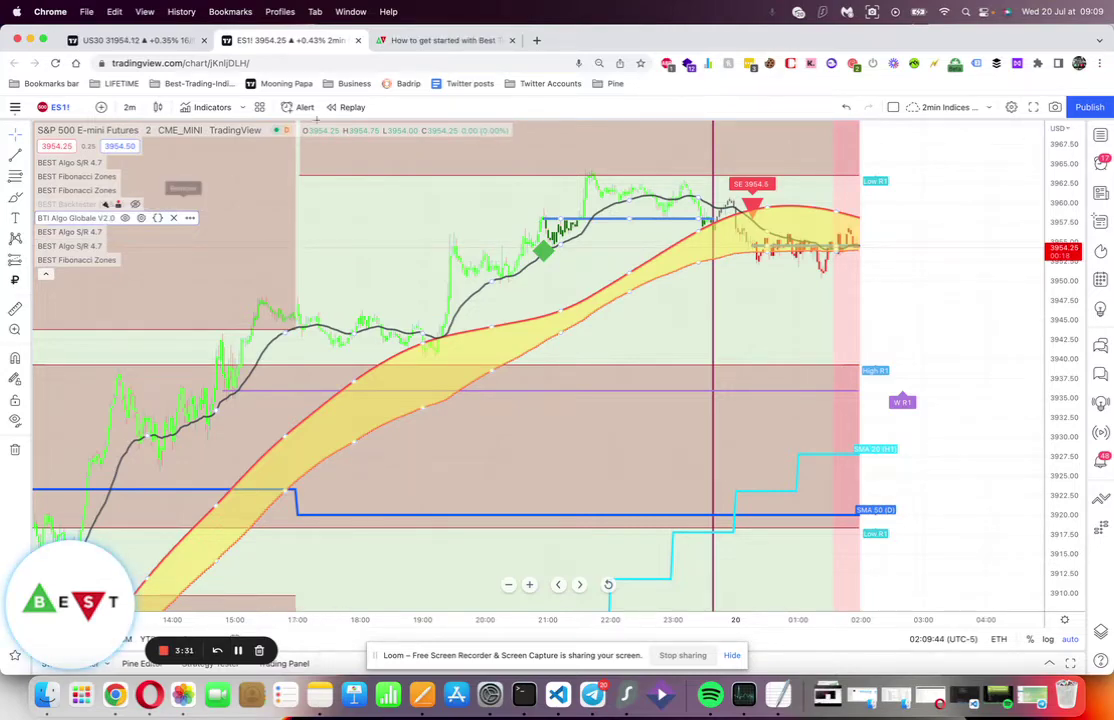
pyautogui.click(438, 41)
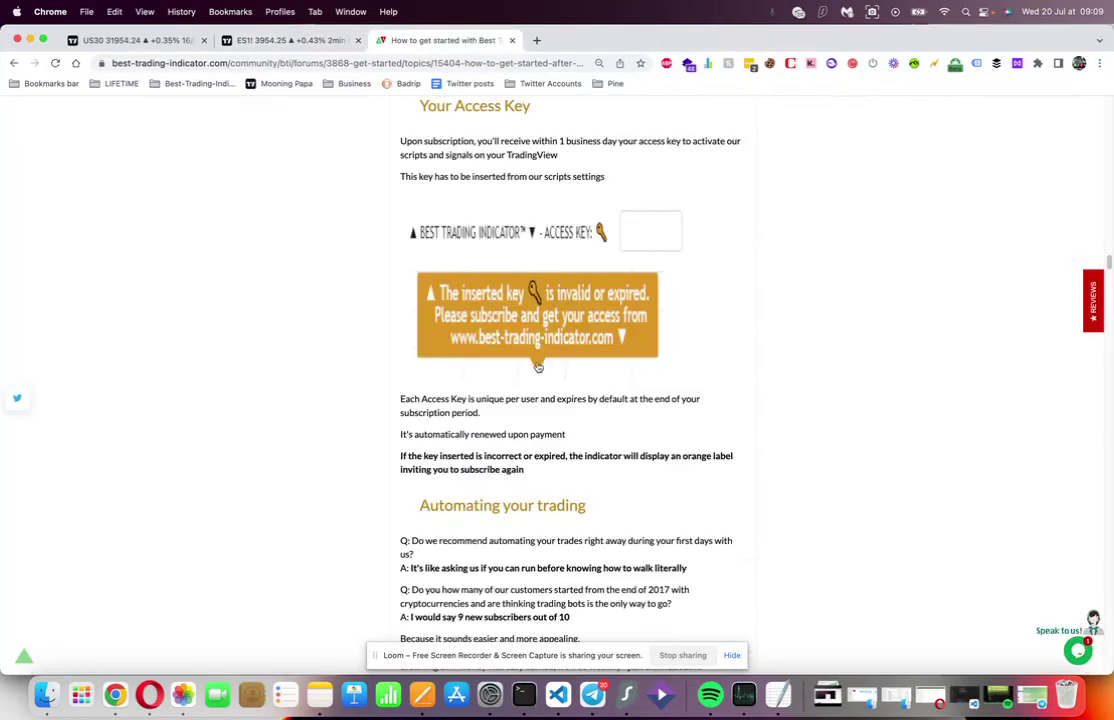
pyautogui.scroll(15, 538, 367)
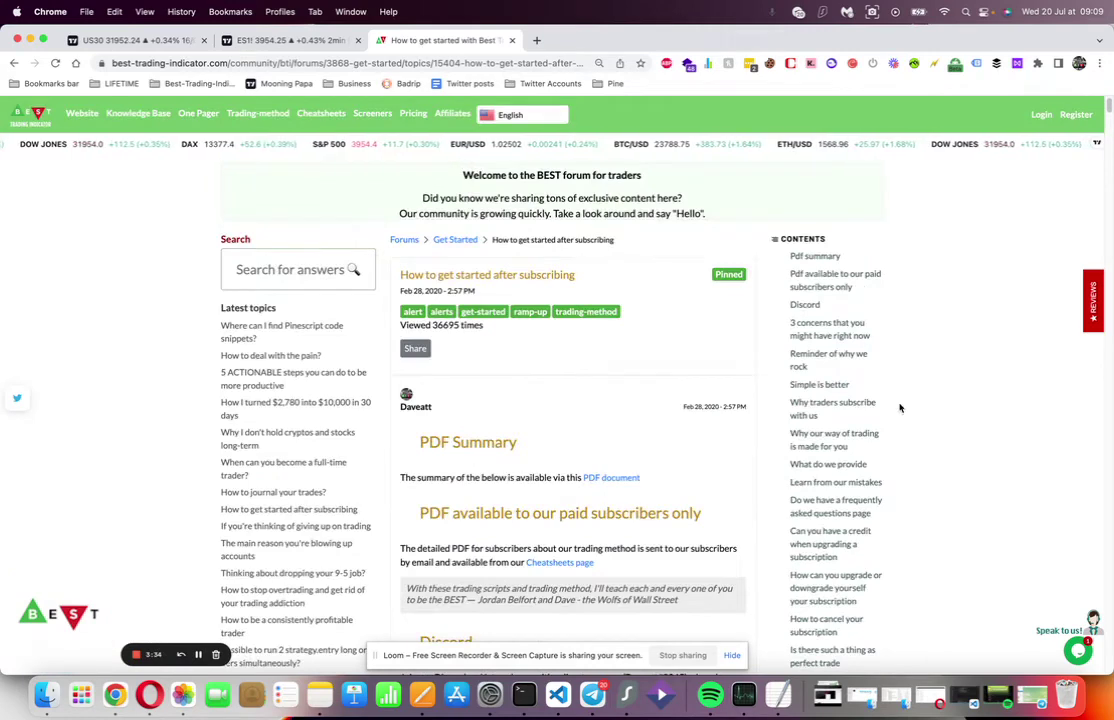
pyautogui.click(268, 42)
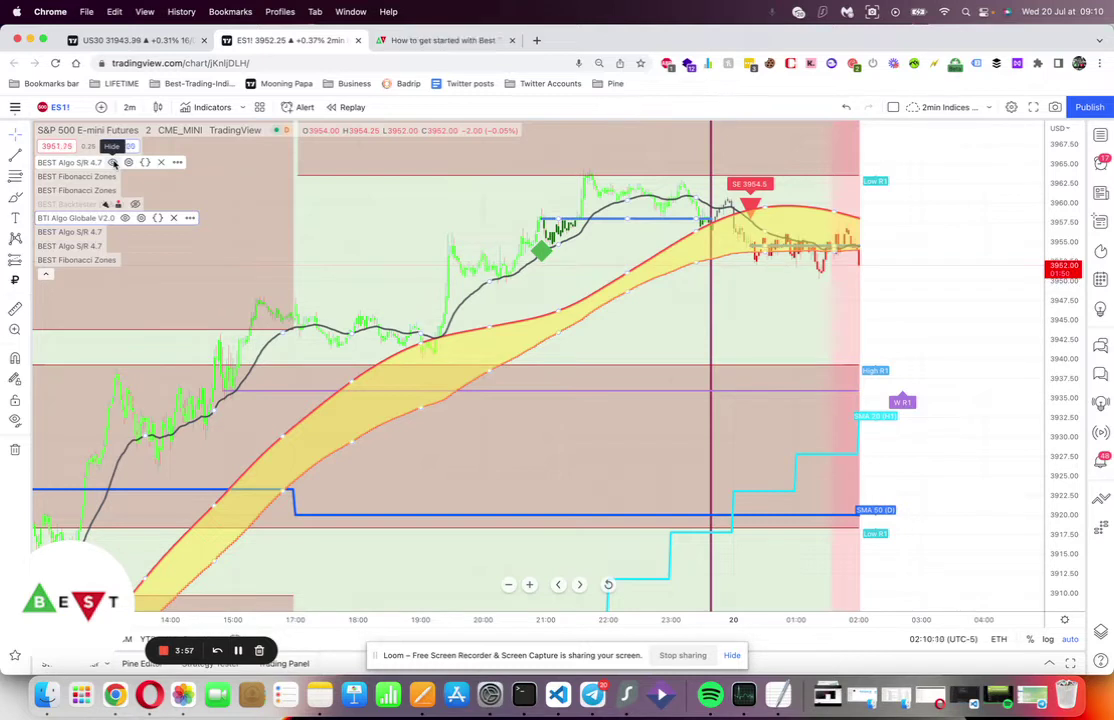
# Open each BEST Algo S/R 4.7 instance's settings to confirm W, D and M pivot resolutions.
pyautogui.click(129, 162)
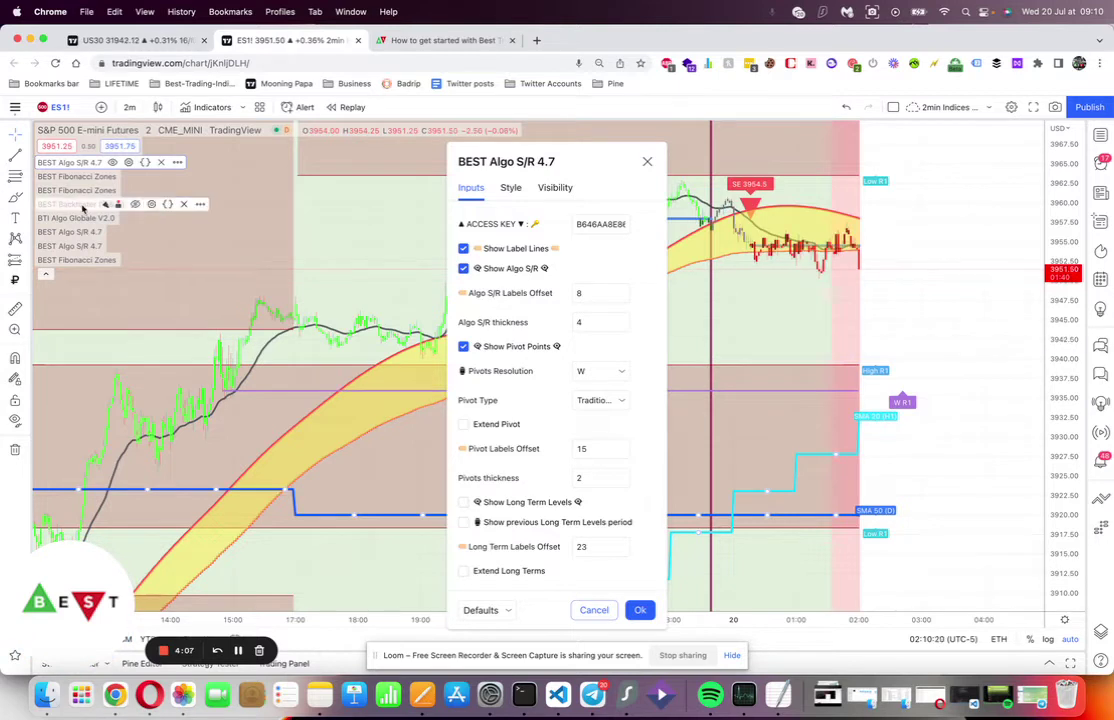
pyautogui.click(129, 232)
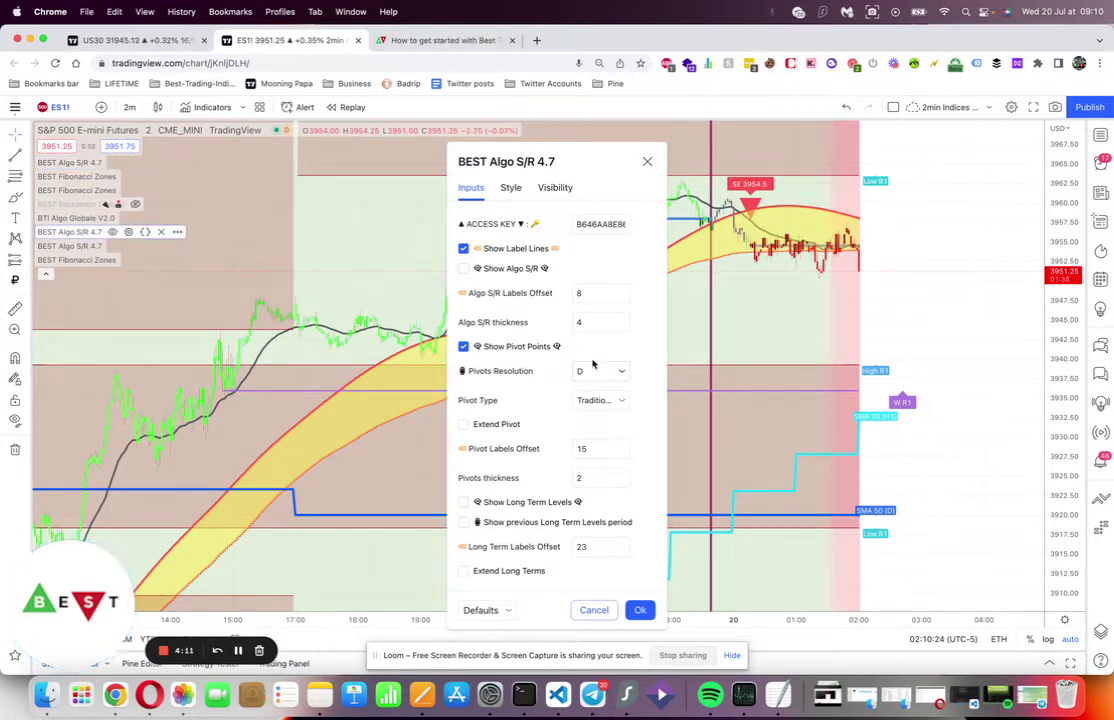
pyautogui.click(128, 250)
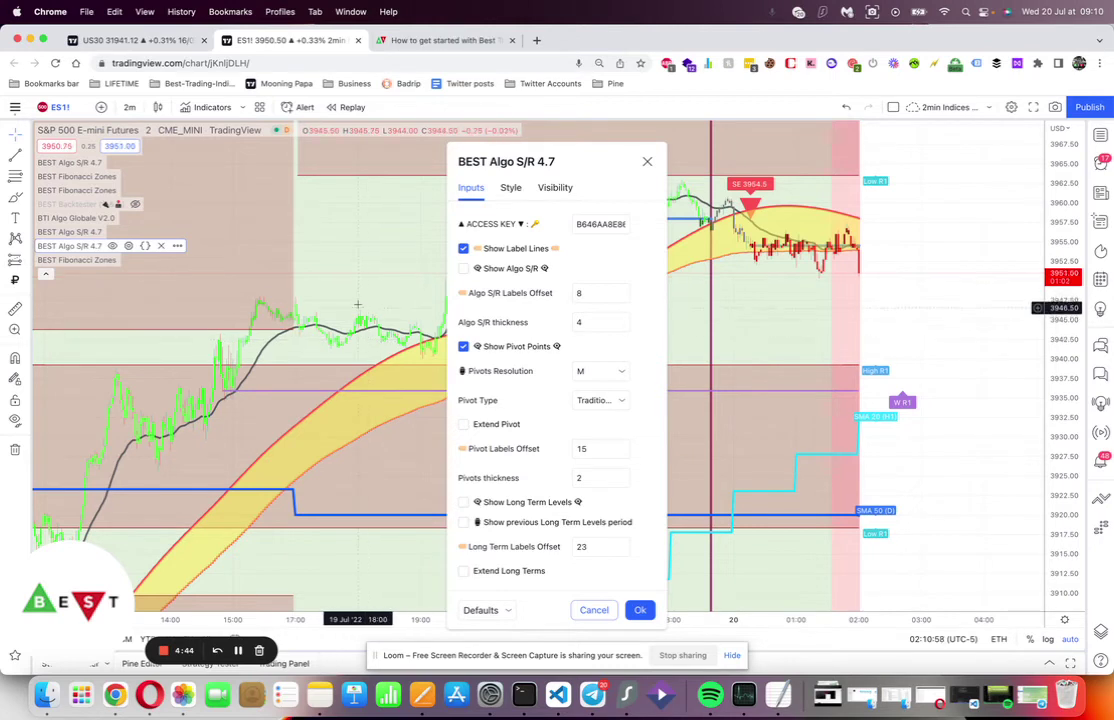
# Close the S/R dialog and check the BEST Fibonacci Zones timeframes M, D and W.
pyautogui.press('Escape')
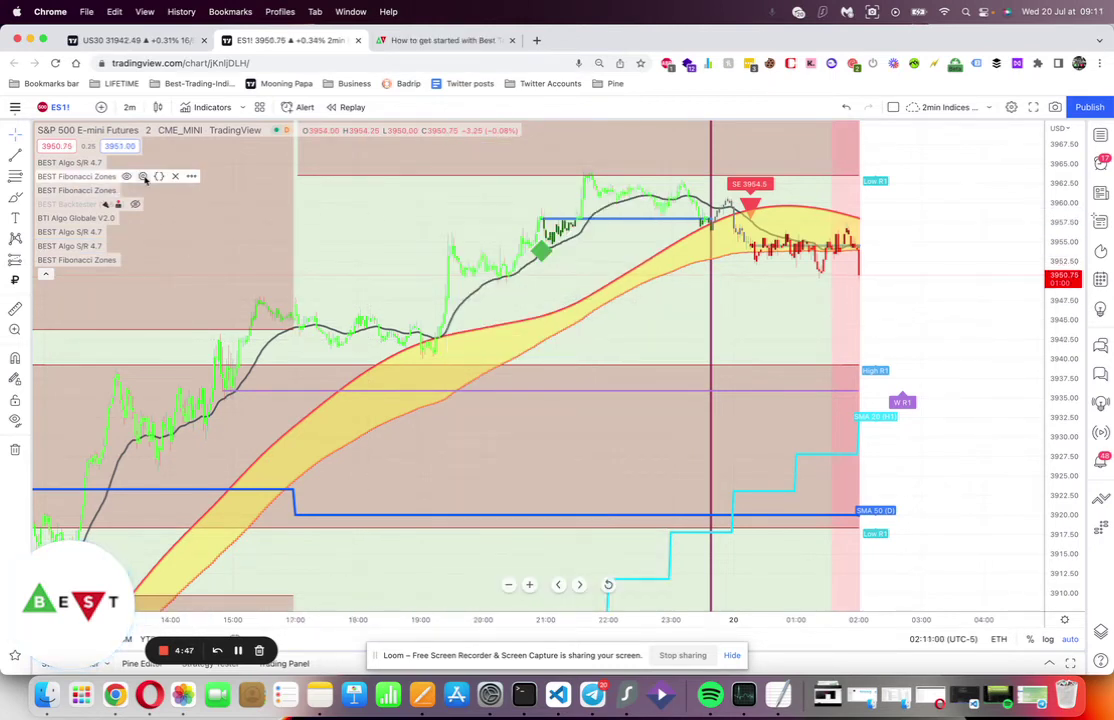
pyautogui.click(142, 176)
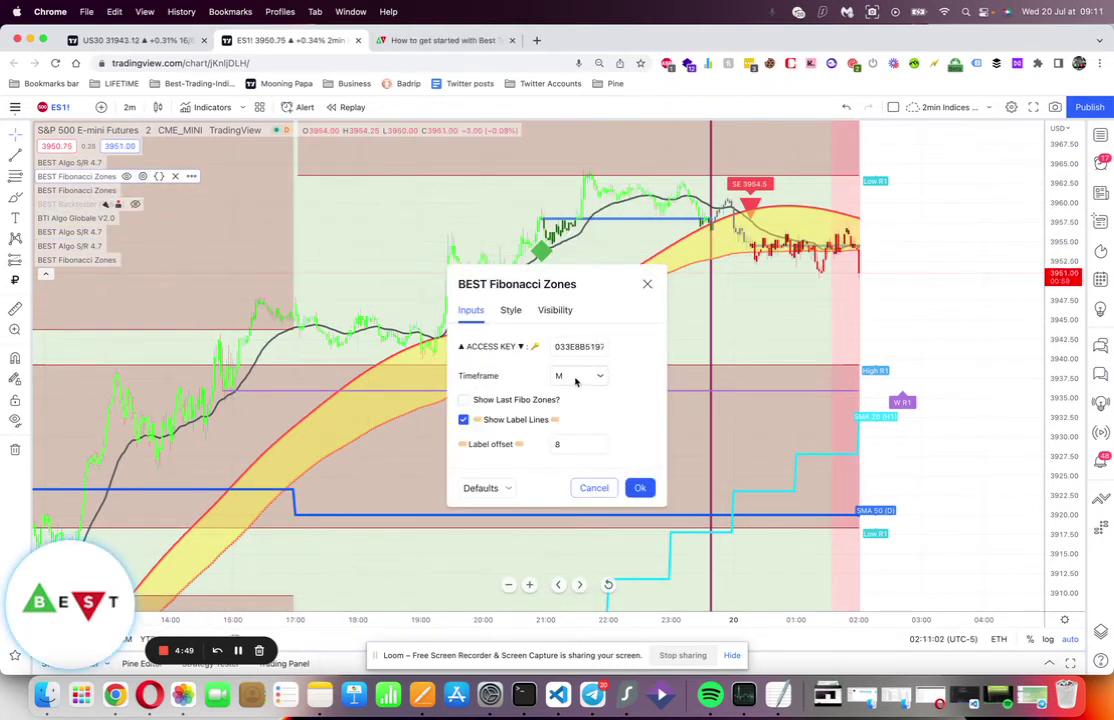
pyautogui.press('Up')
pyautogui.press('Up')
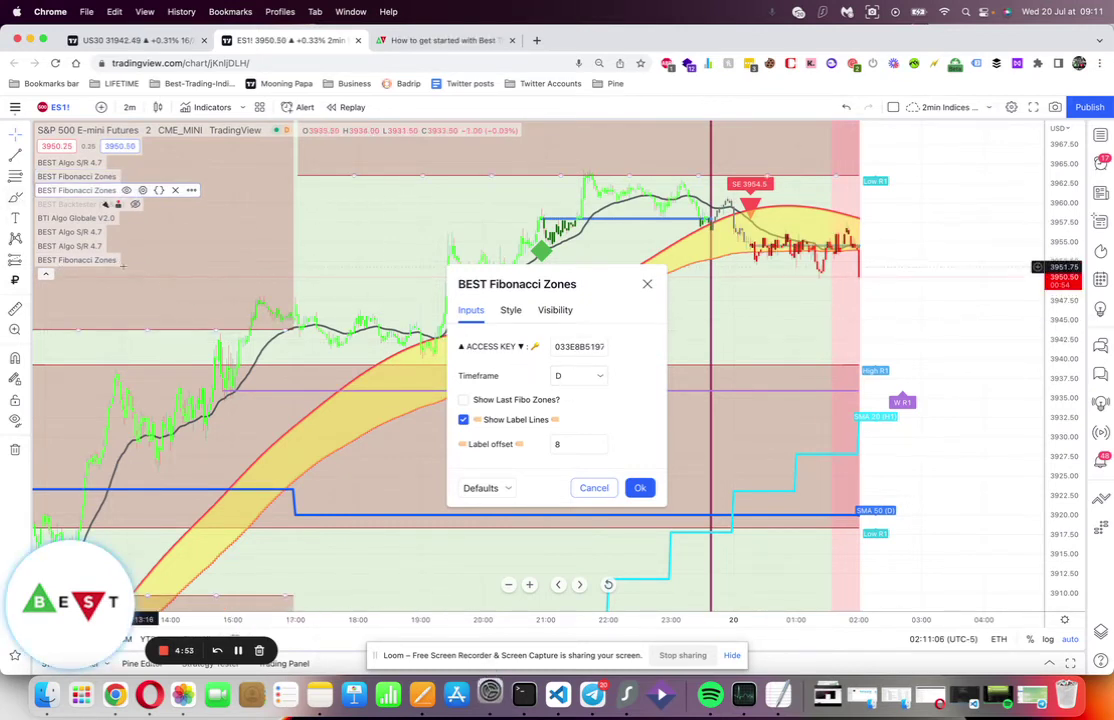
pyautogui.press('Down')
pyautogui.press('Return')
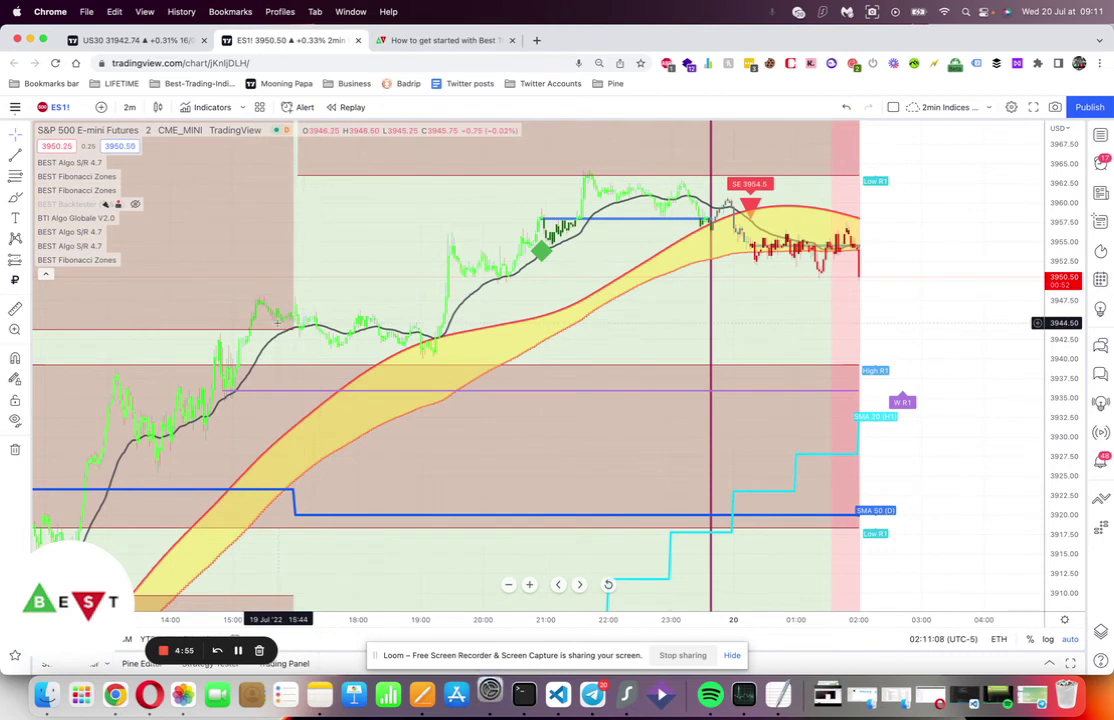